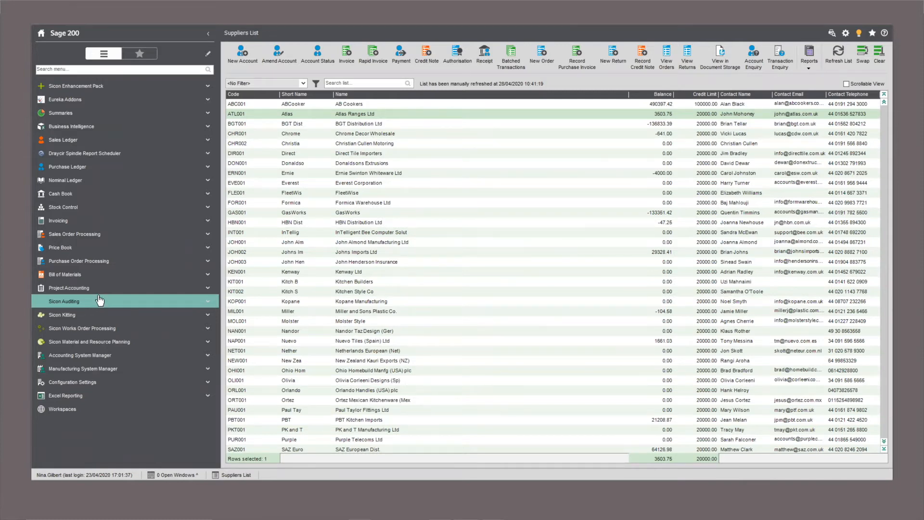
# Step: Review the Sicon Auditing settings for the Cash Book, Nominal Ledger, POP and Purchase Ledger modules, and close them
pyautogui.click(100, 300)
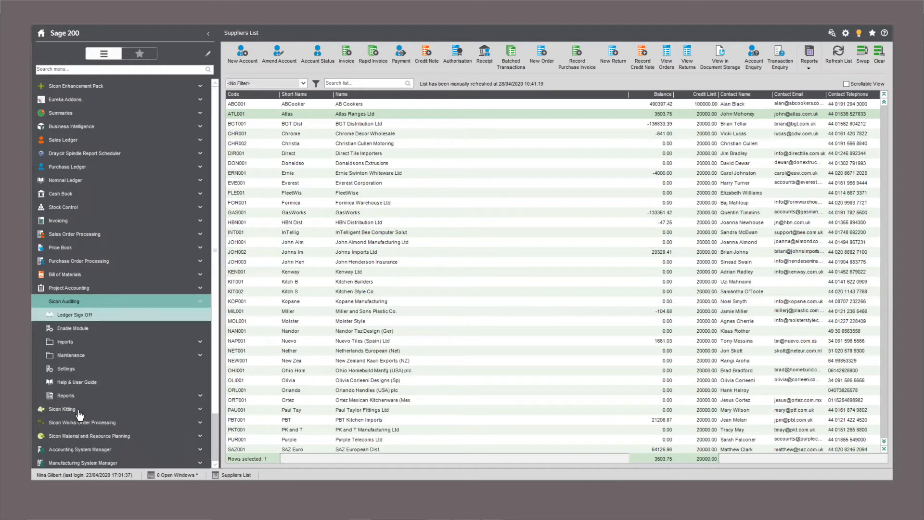
pyautogui.click(72, 369)
pyautogui.click(73, 369)
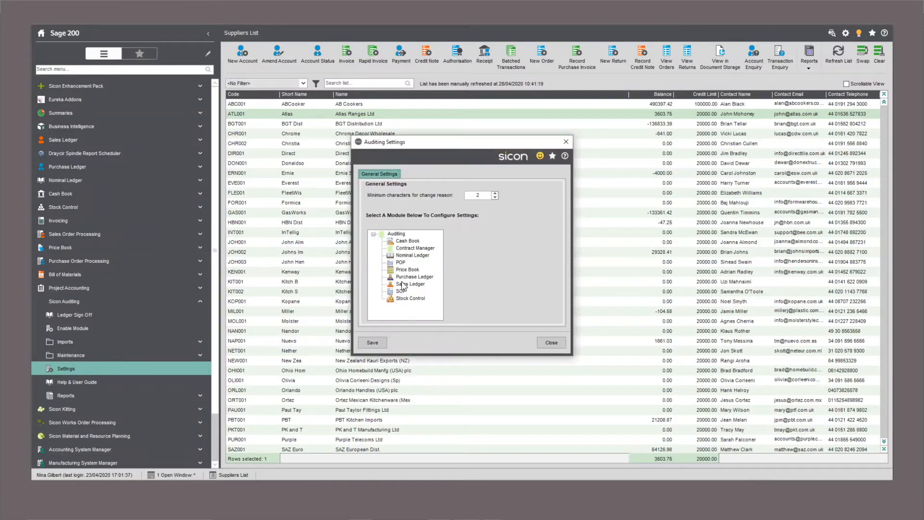
pyautogui.click(405, 241)
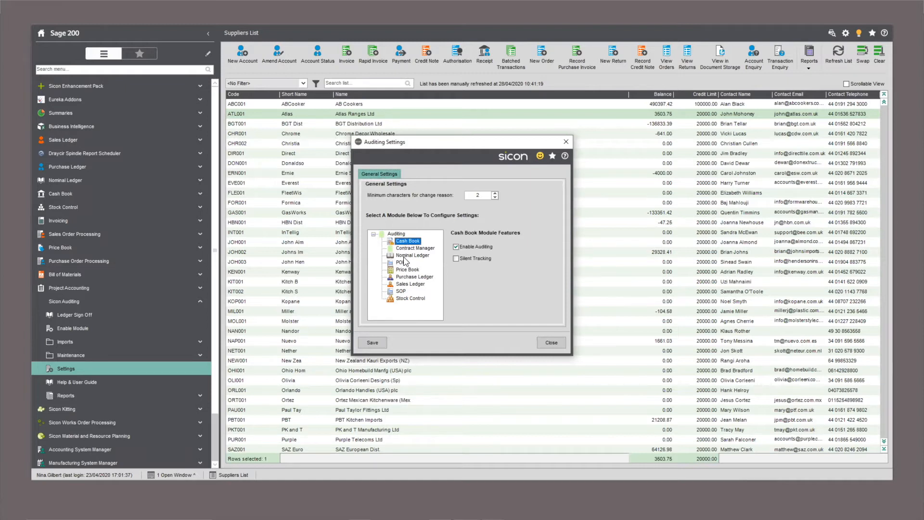
pyautogui.click(404, 257)
pyautogui.click(402, 263)
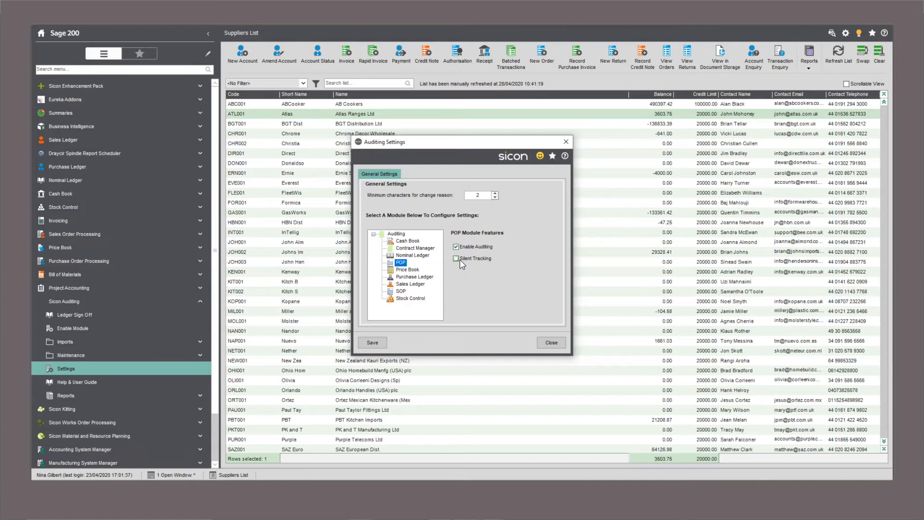
pyautogui.click(415, 277)
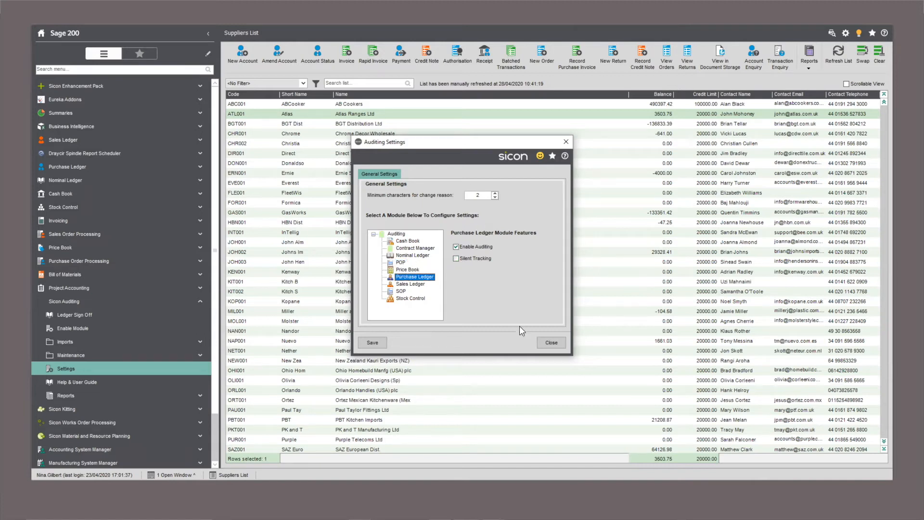
pyautogui.click(550, 342)
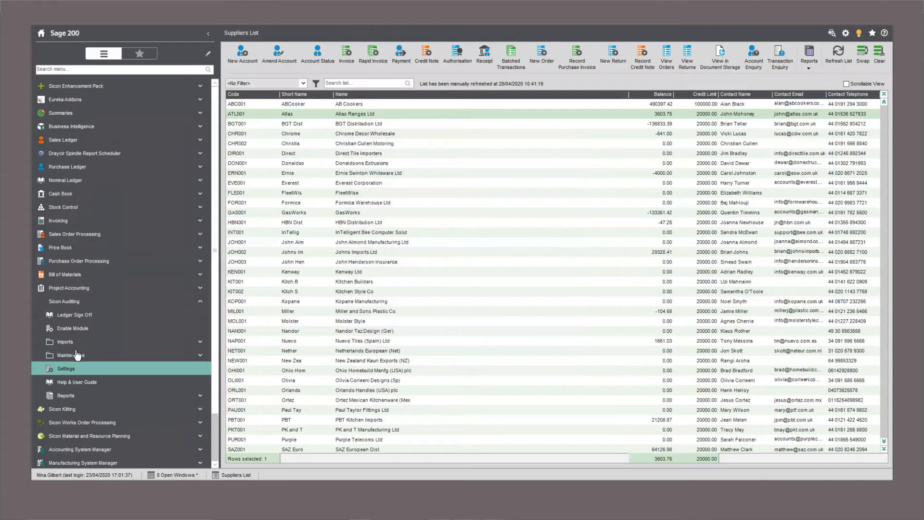
# Step: Add "update bank details" as a new audit log reason and save the reason list
pyautogui.click(78, 356)
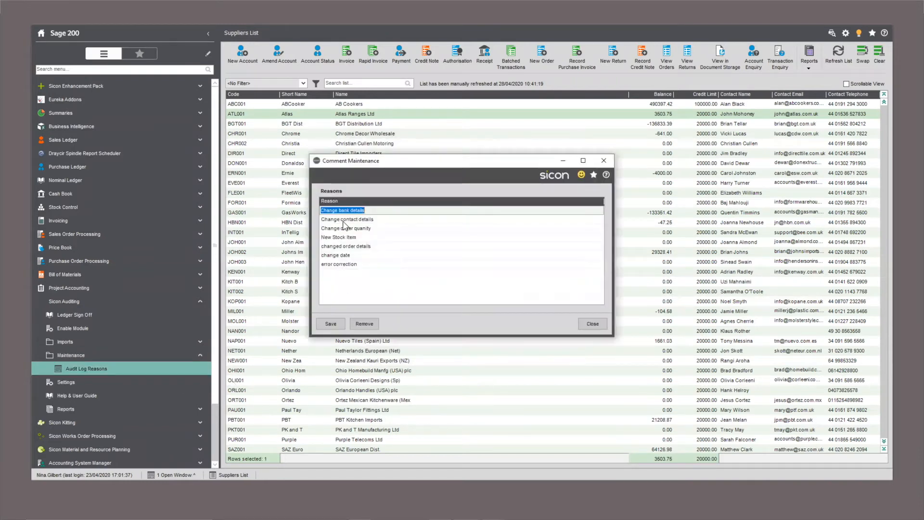
pyautogui.click(344, 211)
pyautogui.click(339, 272)
pyautogui.write('update')
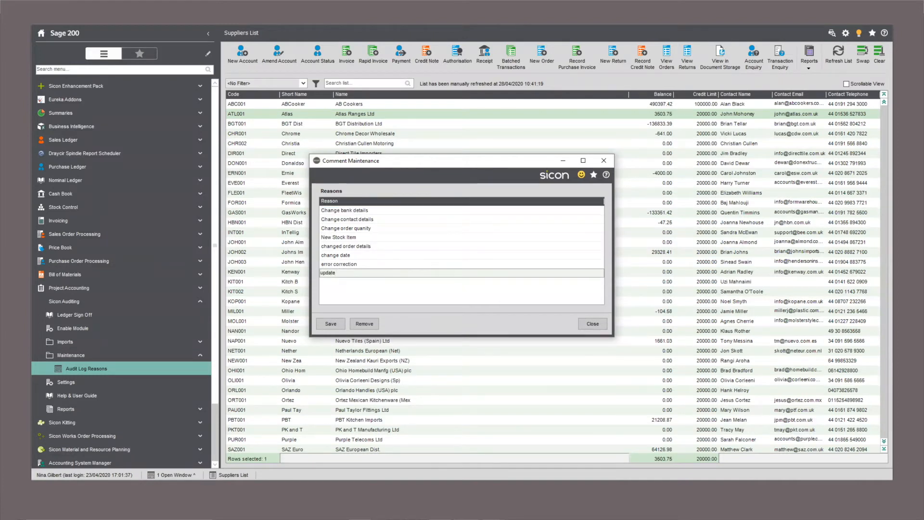
pyautogui.write(' bank details')
pyautogui.click(331, 323)
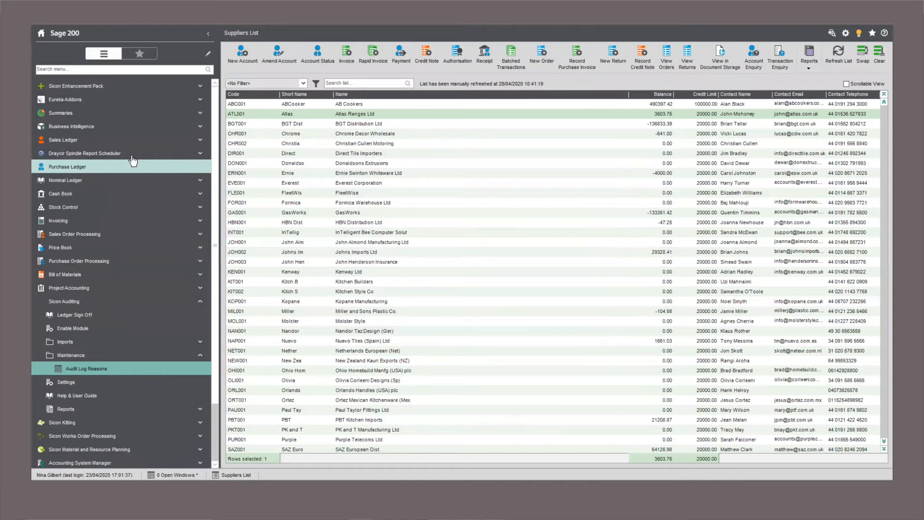
# Step: Change the last digits of the bank account number for supplier Atlas Ranges Ltd to 77 and save the account
pyautogui.click(279, 116)
pyautogui.click(271, 59)
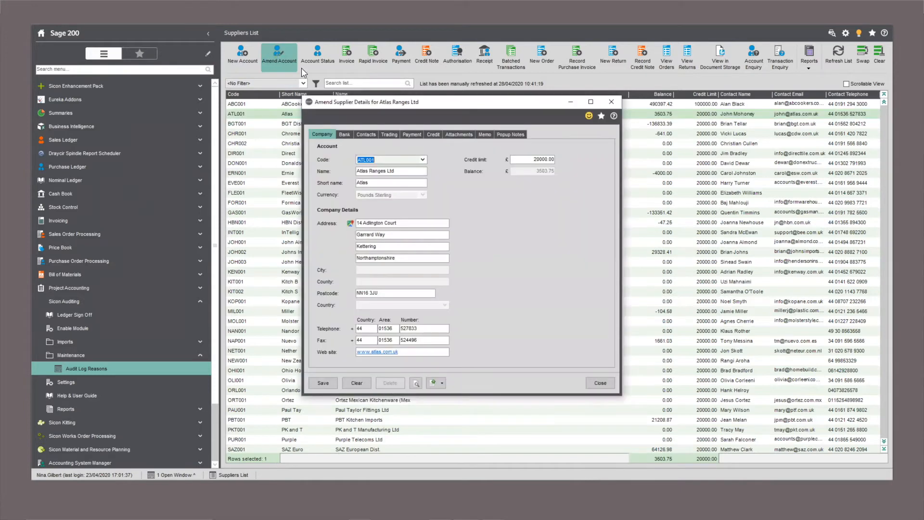
pyautogui.click(344, 135)
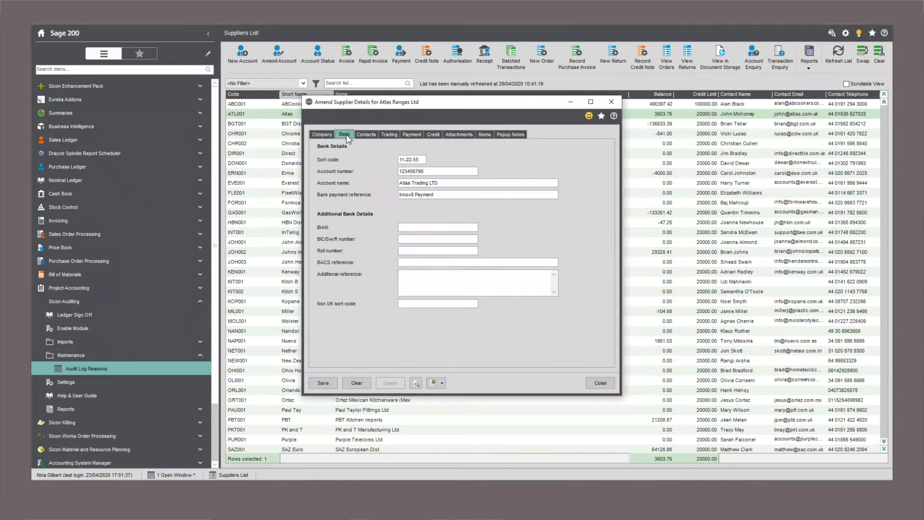
pyautogui.click(430, 169)
pyautogui.press('BackSpace')
pyautogui.write('77')
pyautogui.press('Tab')
pyautogui.click(324, 384)
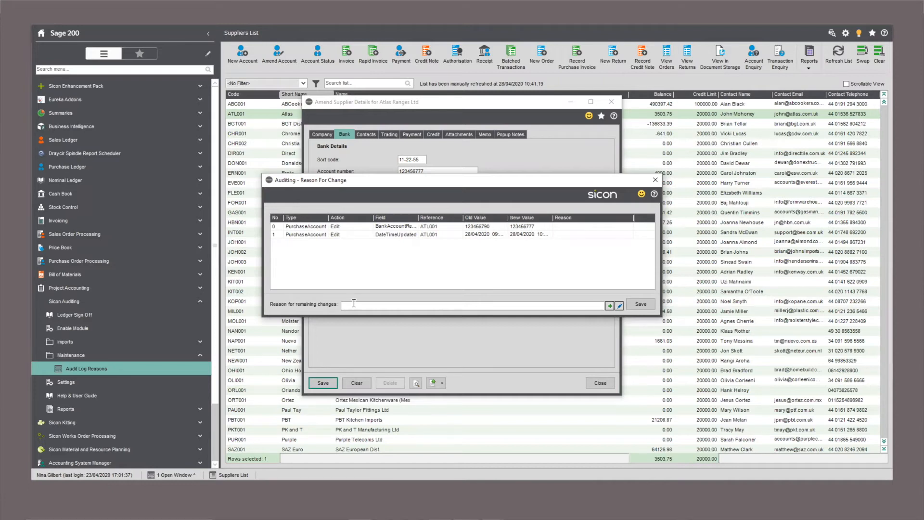
# Step: Record "update bank details" as the reason for the supplier changes, save it and close the supplier details
pyautogui.write('upda')
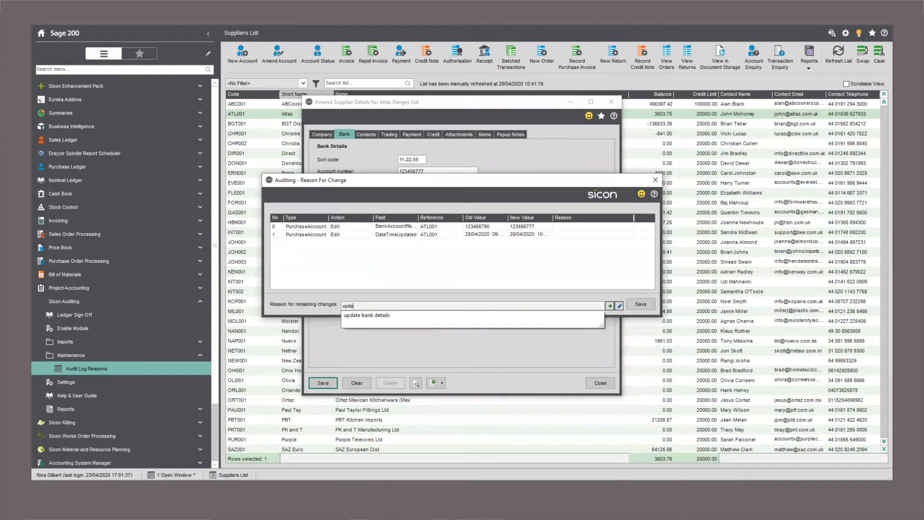
pyautogui.click(355, 316)
pyautogui.click(641, 304)
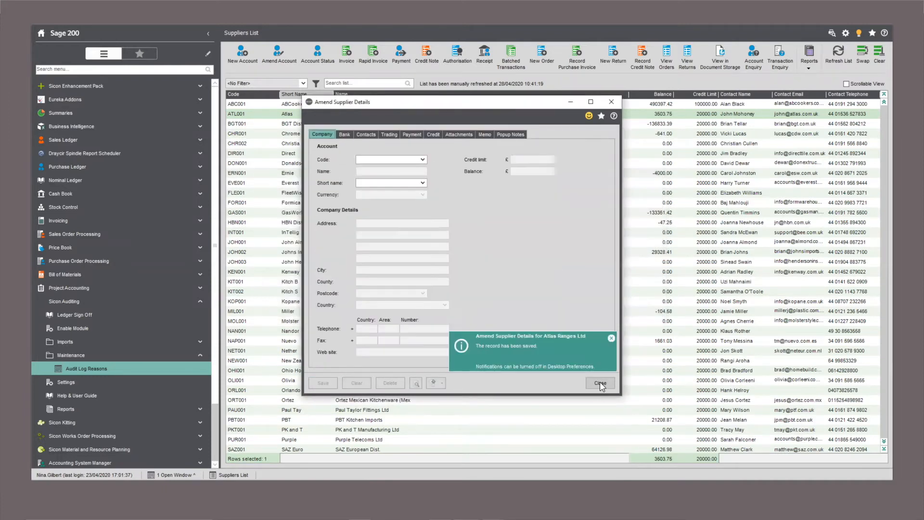
pyautogui.click(600, 382)
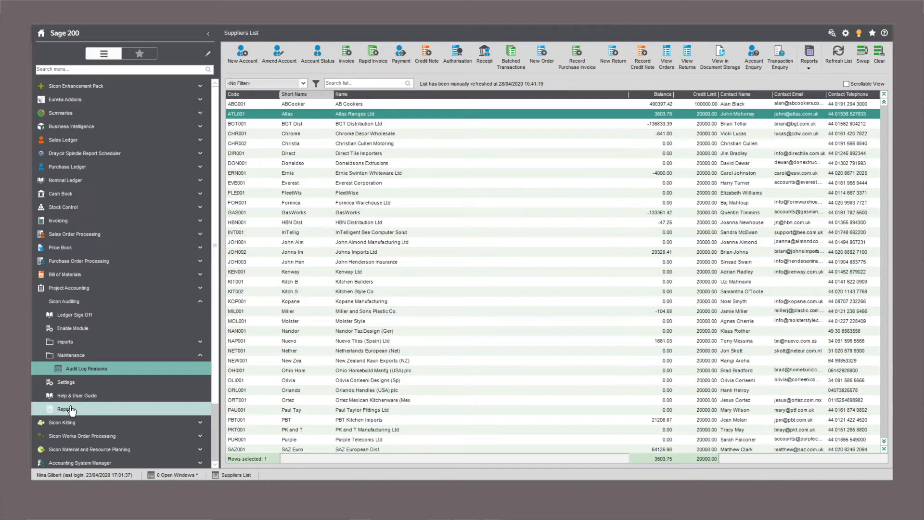
# Step: Open the Audit Log Changes report and restrict its module criterion to PurchaseLedger
pyautogui.click(72, 409)
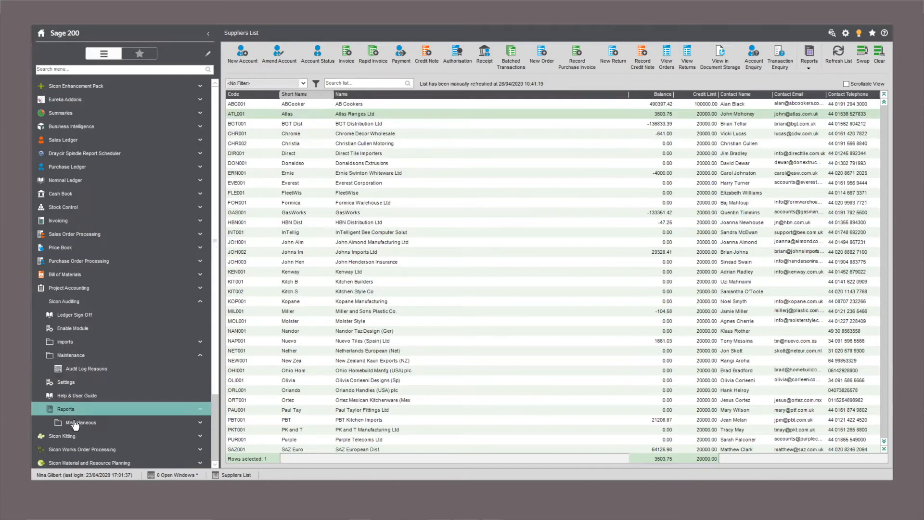
pyautogui.click(77, 423)
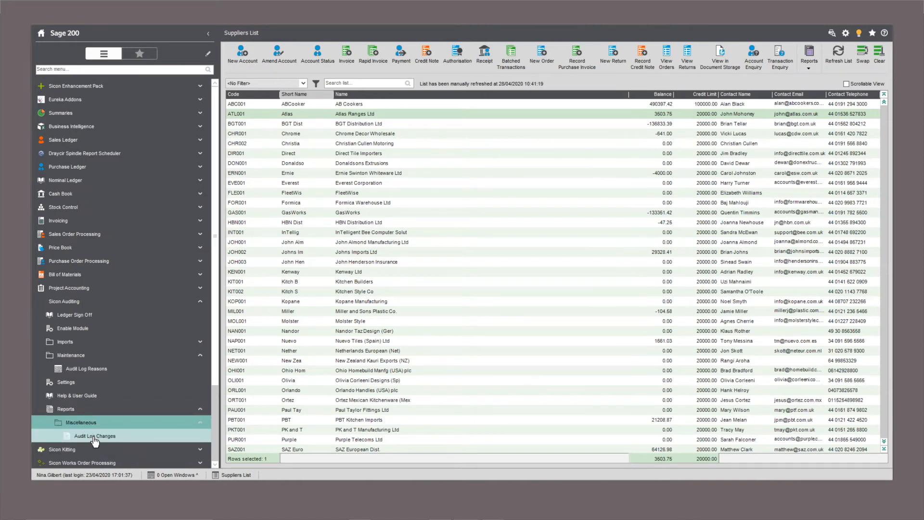
pyautogui.click(95, 437)
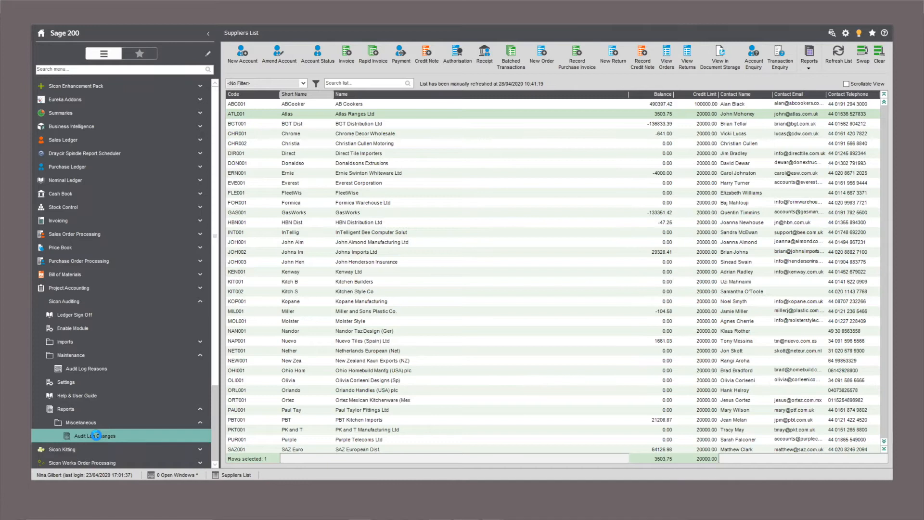
pyautogui.click(447, 206)
pyautogui.click(447, 225)
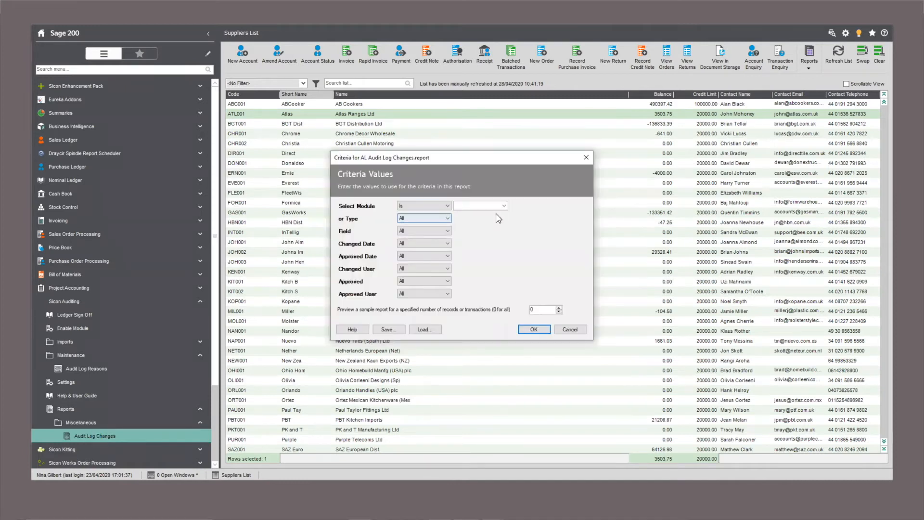
pyautogui.click(504, 205)
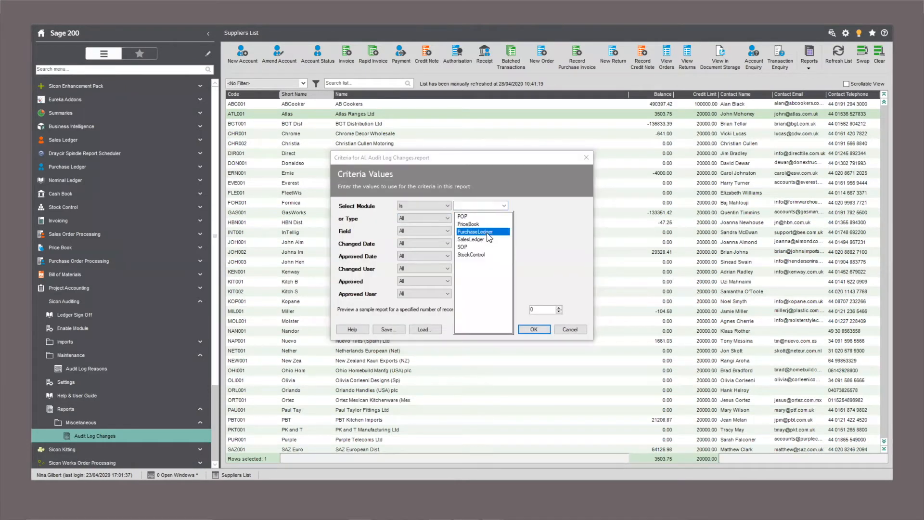
pyautogui.click(487, 233)
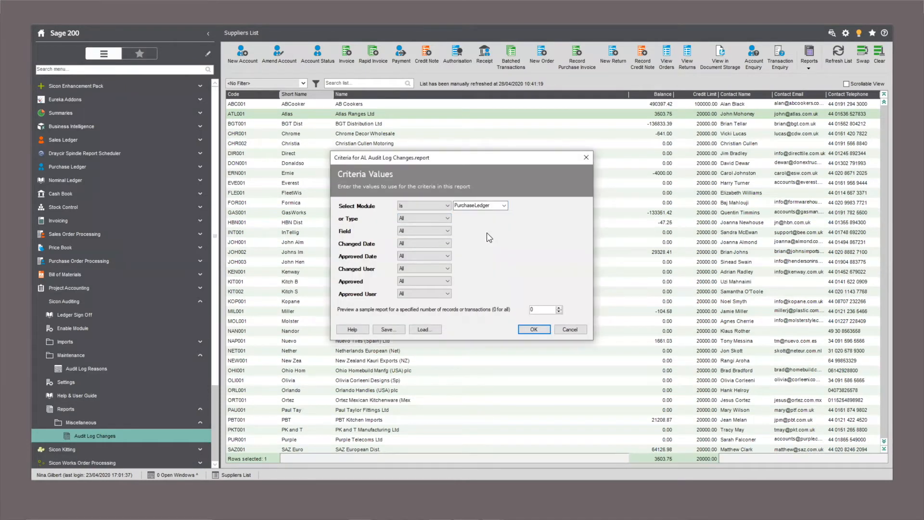
# Step: Restrict the report's changed user to the logged-in user's name and run the report
pyautogui.click(448, 270)
pyautogui.click(446, 290)
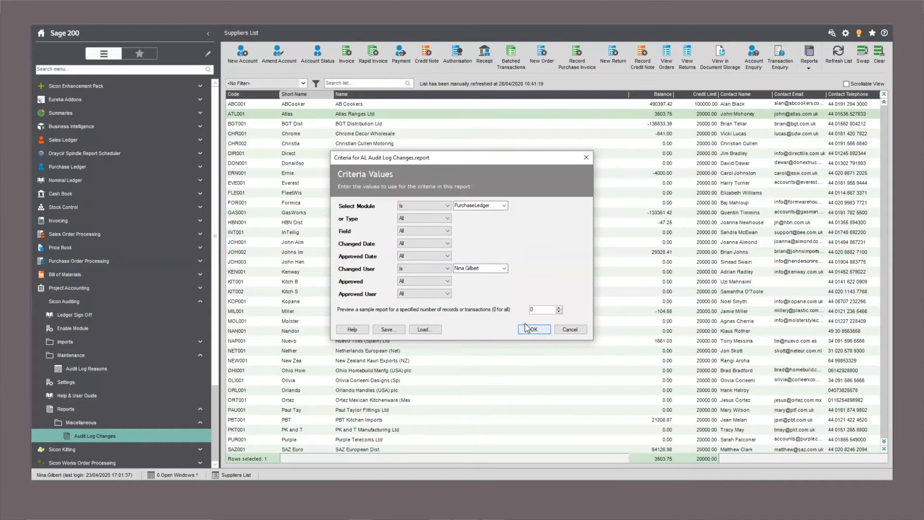
pyautogui.click(530, 328)
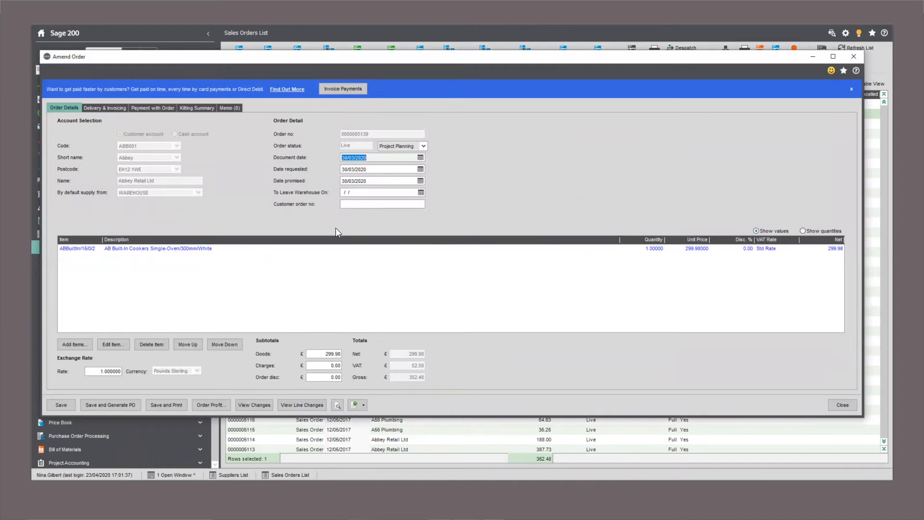
# Step: Set the quantity of the AB Built-In Cookers Single-Oven line on the Abbey Retail Ltd sales order to 2
pyautogui.click(653, 249)
pyautogui.click(652, 248)
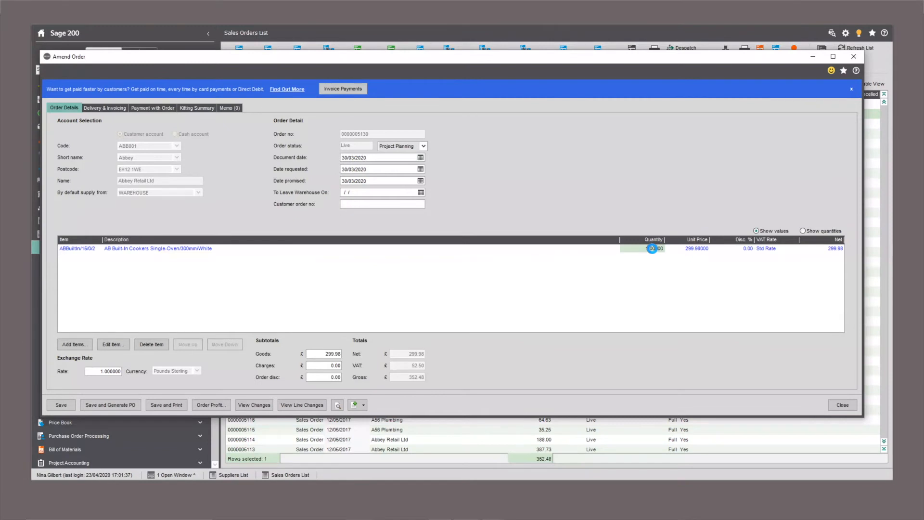
pyautogui.click(377, 200)
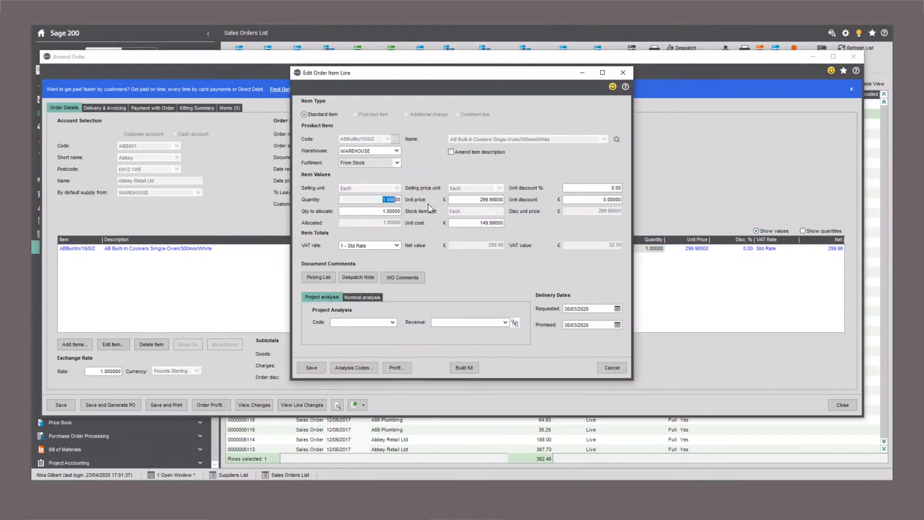
pyautogui.write('2')
pyautogui.press('Return')
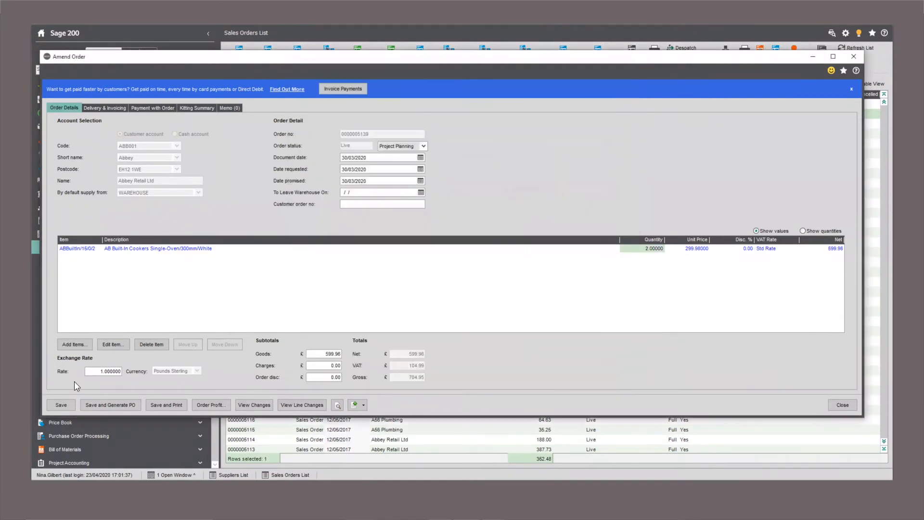
# Step: Save the sales order with the change reason "updated so qty" and view its line changes
pyautogui.click(60, 406)
pyautogui.click(416, 308)
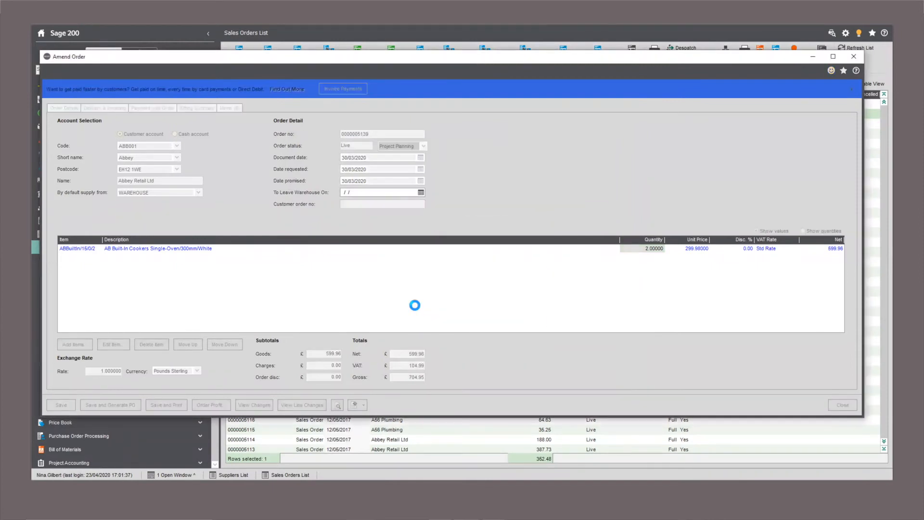
pyautogui.write('updated so qty')
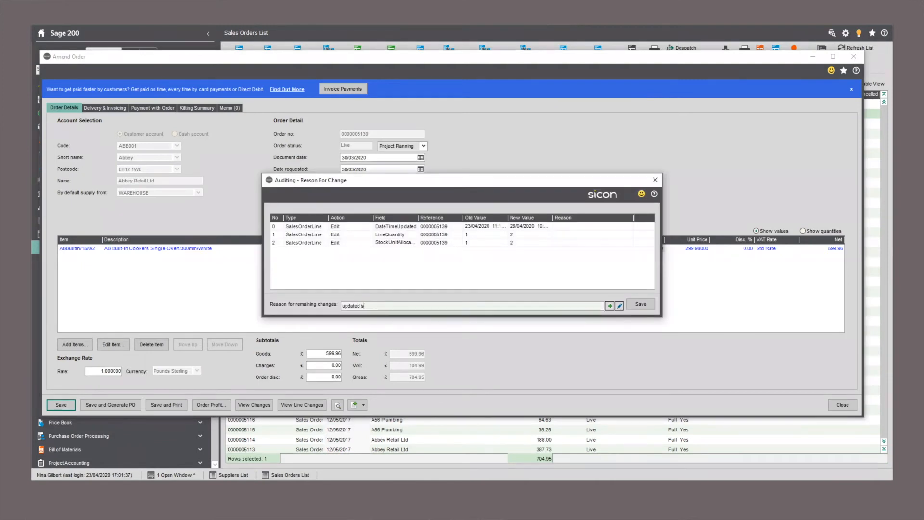
pyautogui.click(641, 304)
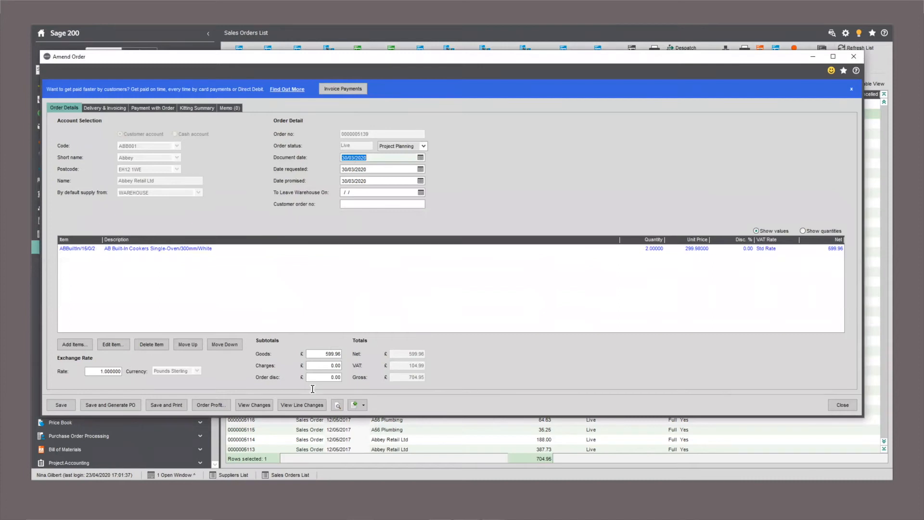
pyautogui.click(296, 404)
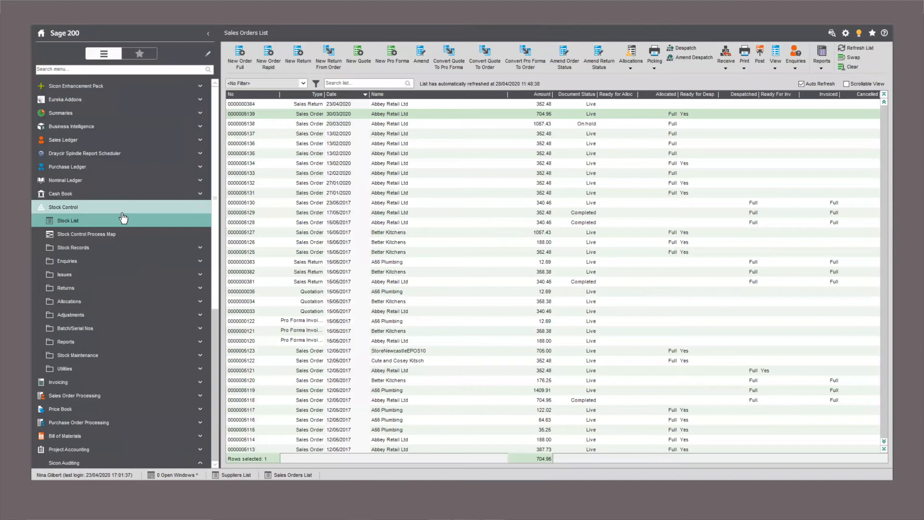
# Step: Set the AB Cookers supplier lead time to 6 days on stock item ABBuiltIn/15/0/2
pyautogui.click(124, 218)
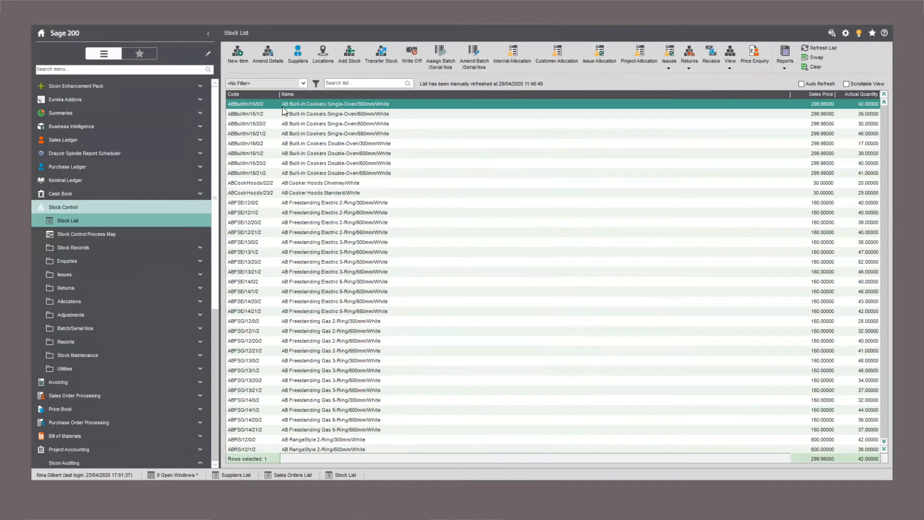
pyautogui.click(270, 57)
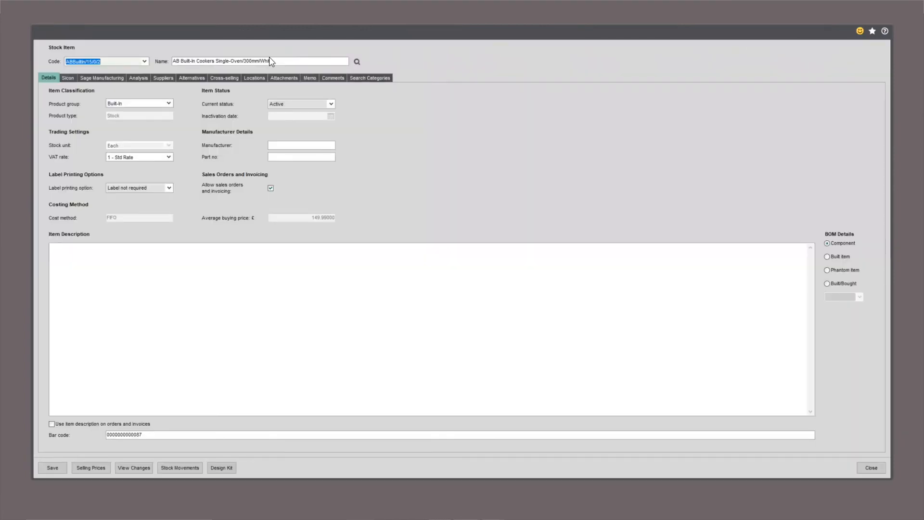
pyautogui.click(165, 78)
pyautogui.click(112, 120)
pyautogui.click(96, 432)
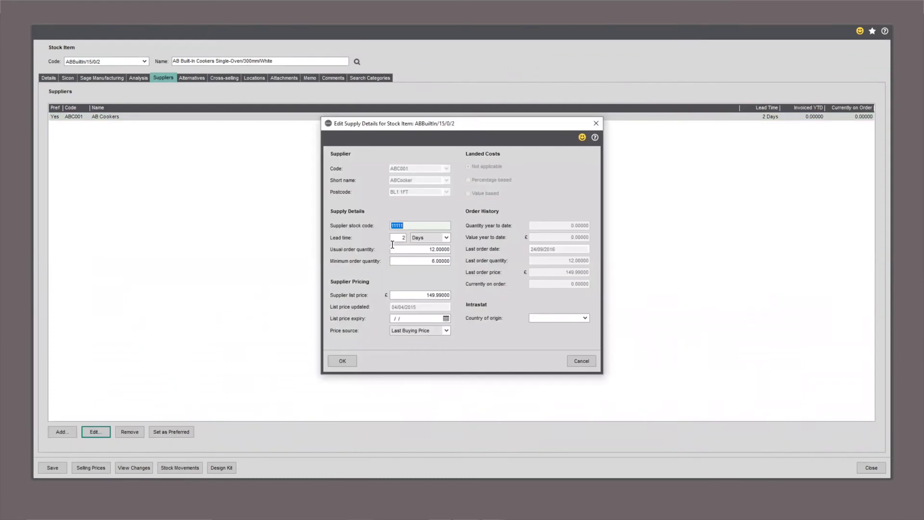
pyautogui.click(399, 238)
pyautogui.press('Tab')
pyautogui.click(331, 363)
# Step: Save the stock item with the change reason "supplier lead time changed" and view its logged changes
pyautogui.click(47, 466)
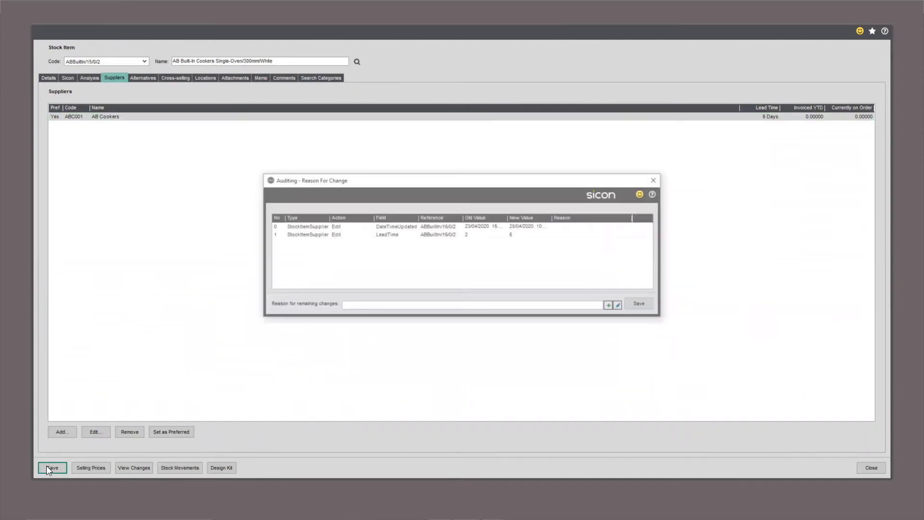
pyautogui.click(360, 306)
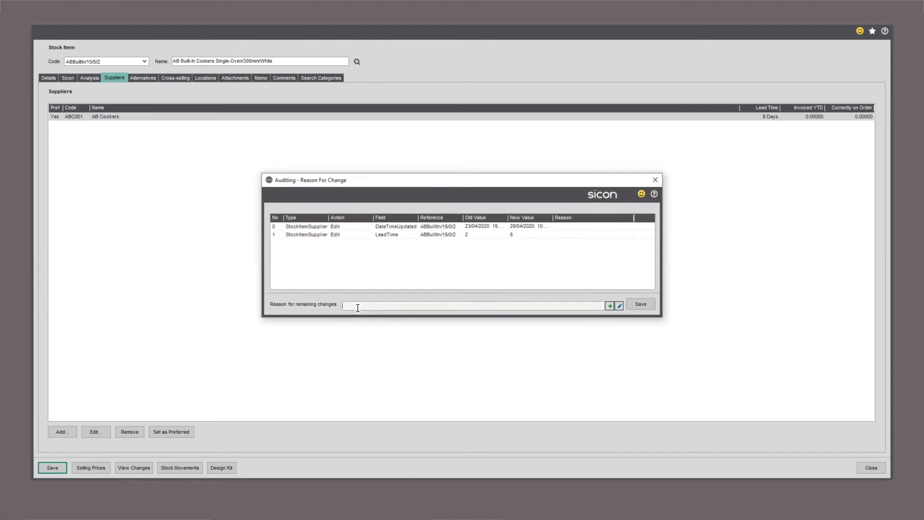
pyautogui.write('supplier lead time changed')
pyautogui.press('Return')
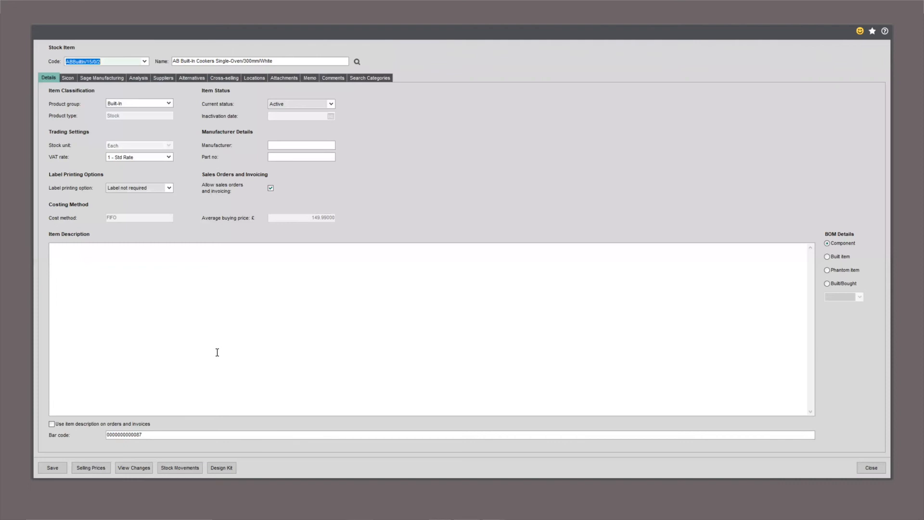
pyautogui.click(139, 467)
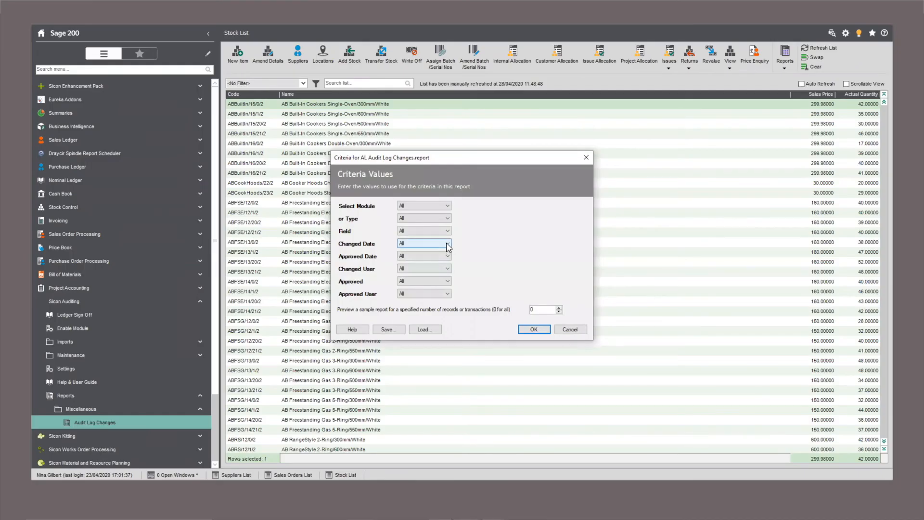
# Step: Set the Audit Log Changes report's Changed Date criterion to "Is" and open the date choice
pyautogui.click(447, 244)
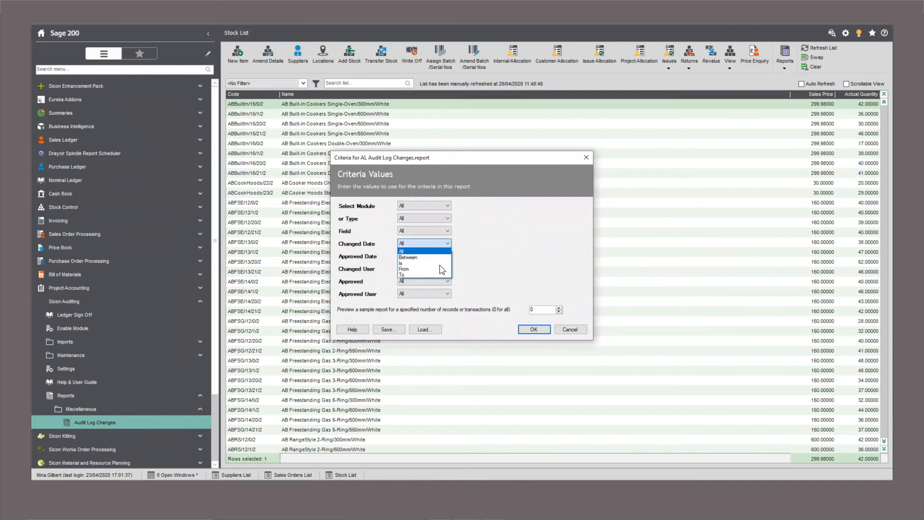
pyautogui.click(441, 264)
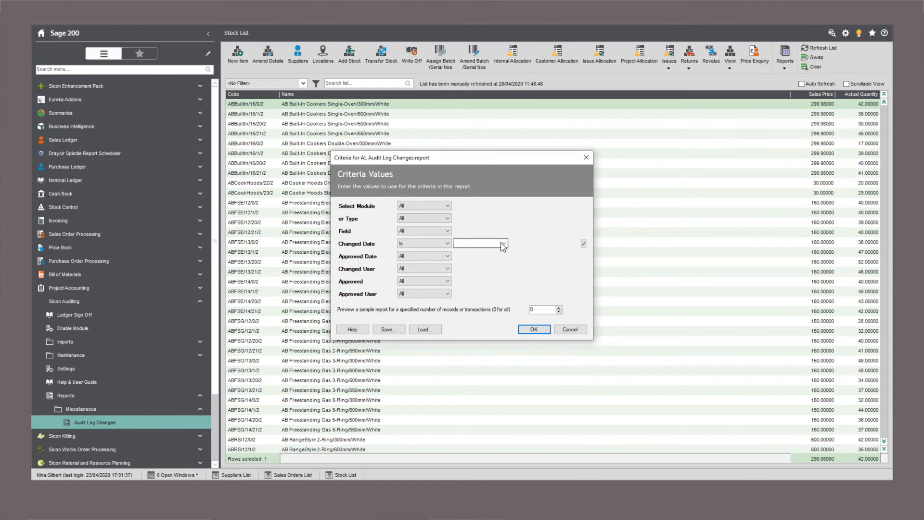
pyautogui.click(503, 245)
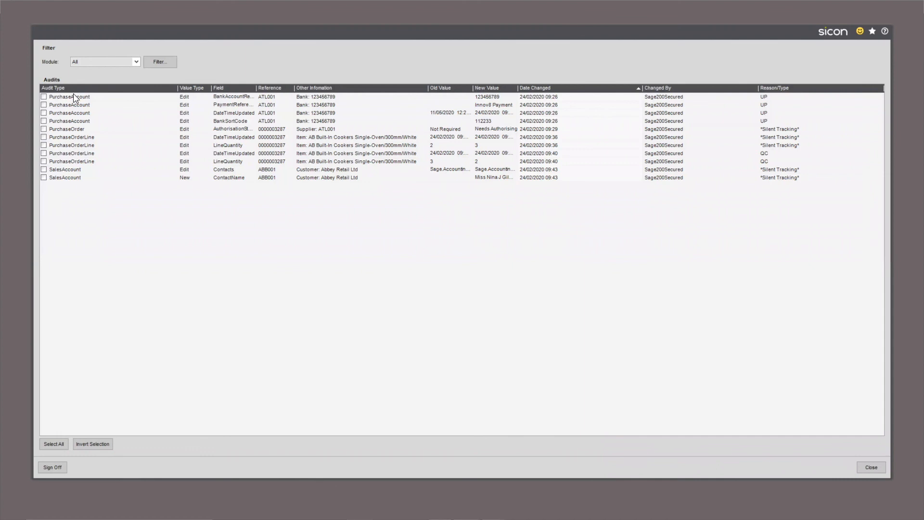
# Step: Select the PurchaseOrder authorisation change in the ledger sign-off audit list
pyautogui.click(43, 129)
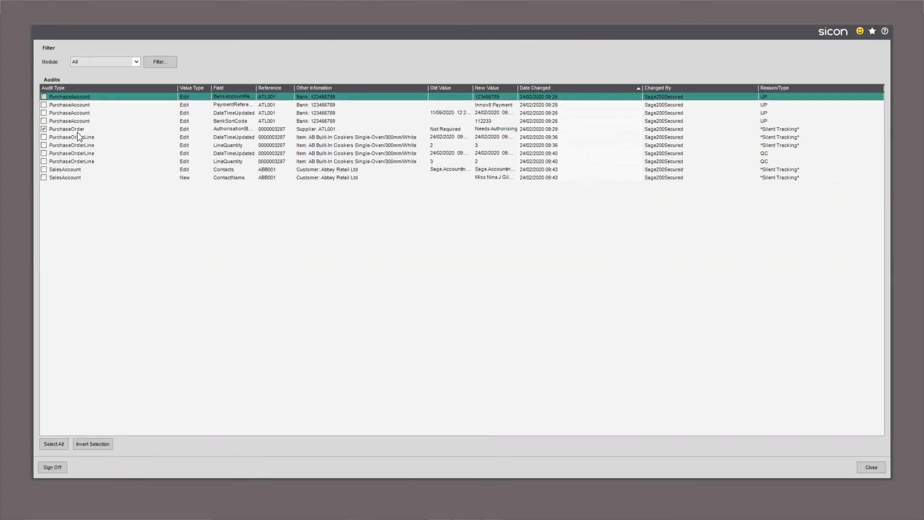